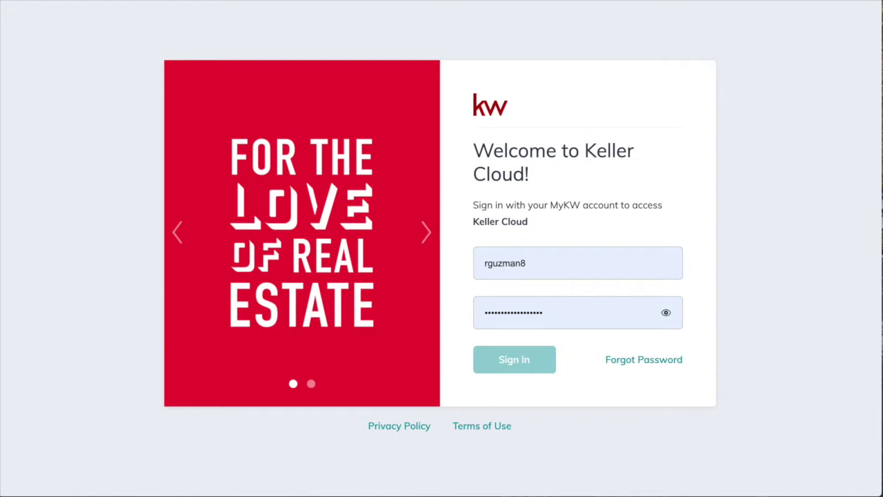
# Step: Sign in to Keller Cloud with the prefilled account and open the Contacts page
pyautogui.click(787, 377)
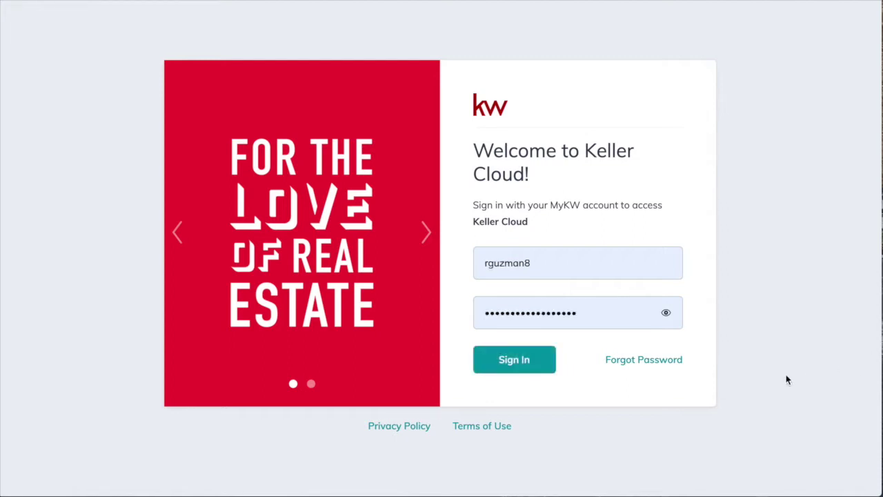
pyautogui.click(501, 368)
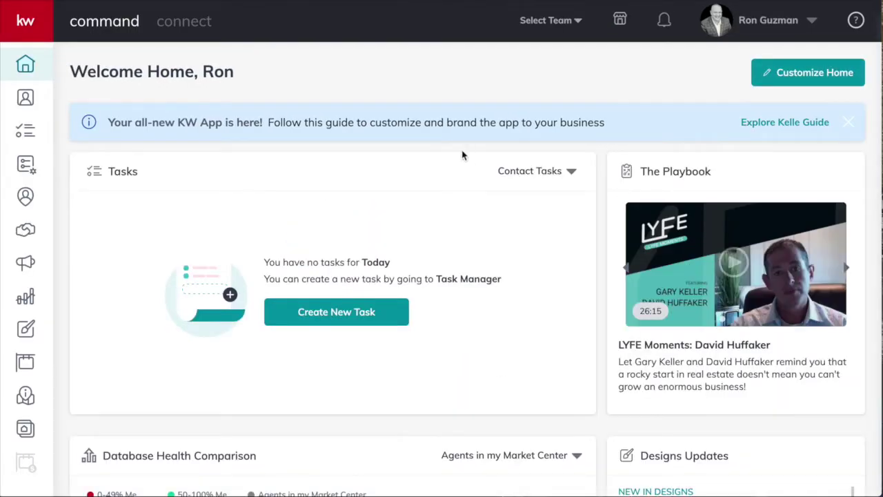
pyautogui.moveTo(67, 86)
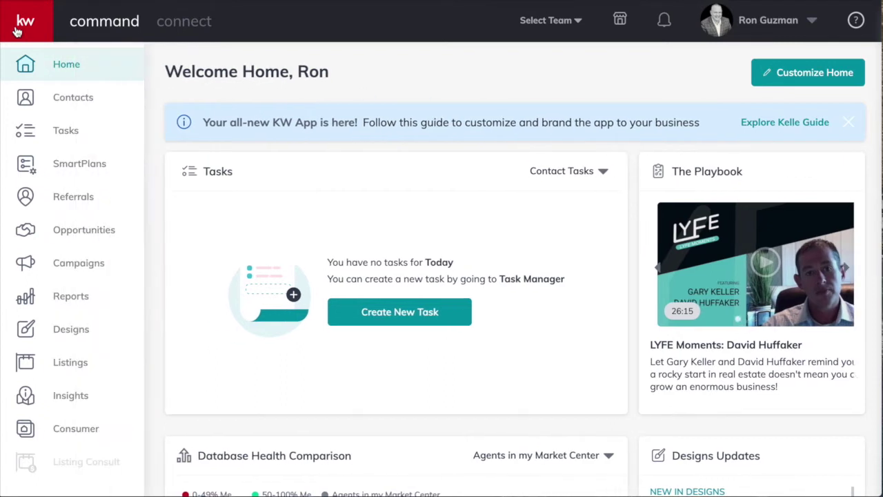
pyautogui.click(67, 97)
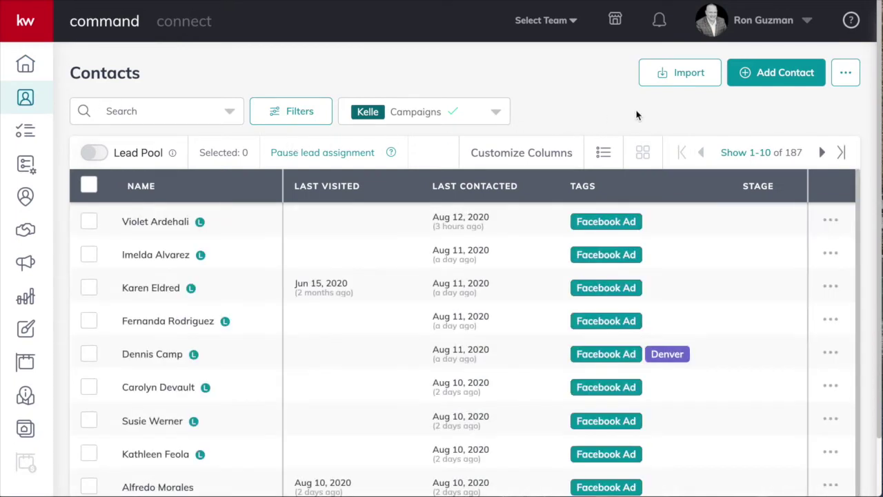
# Step: Download the pre-made contacts import CSV, saving it in the Example folder as comma-separated values
pyautogui.click(683, 78)
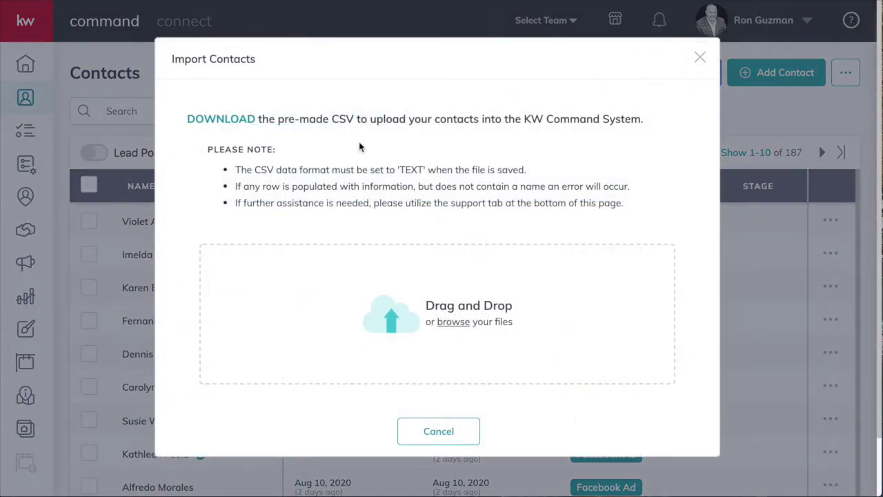
pyautogui.click(232, 127)
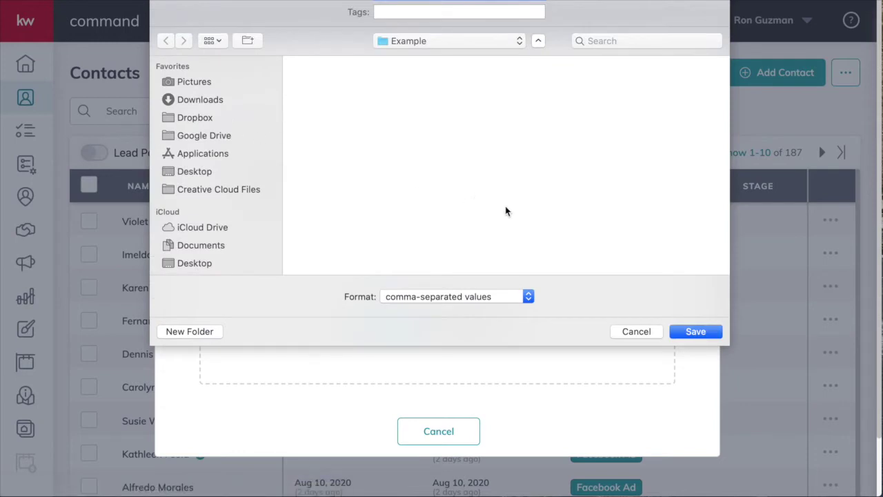
pyautogui.click(694, 331)
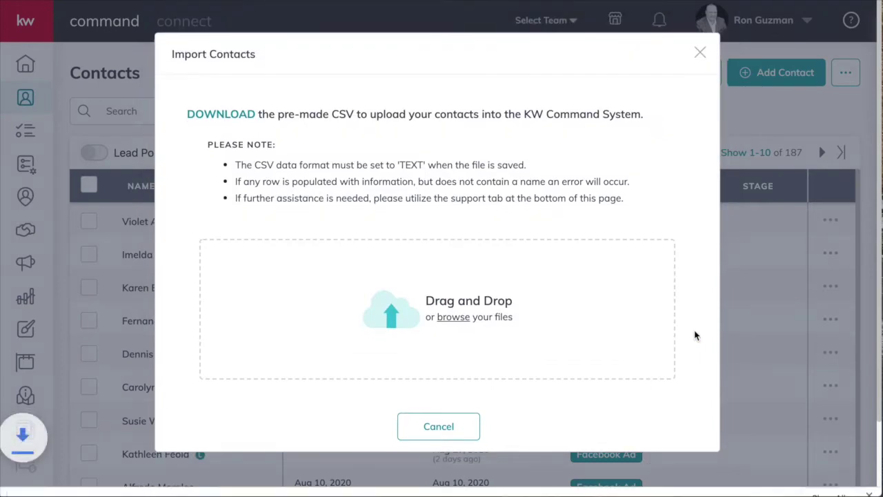
# Step: Open the downloaded kwc_contacts_import_template file in Excel and autofit the width of all columns
pyautogui.click(74, 481)
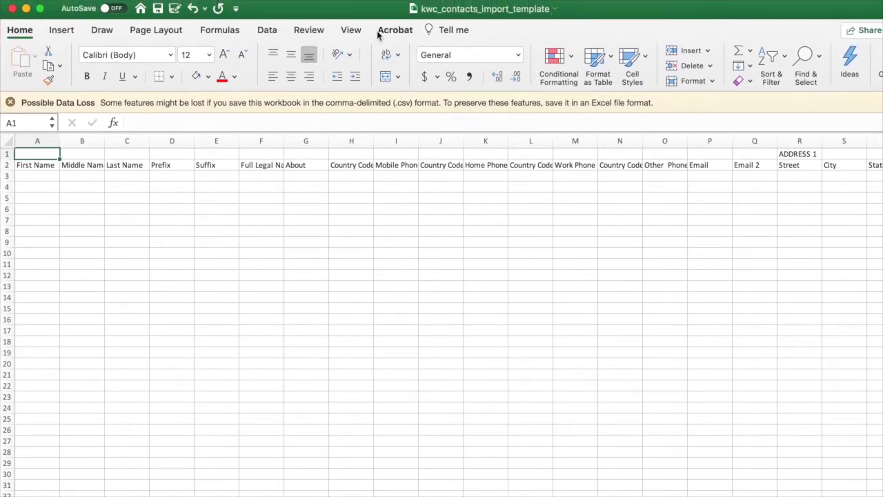
pyautogui.click(9, 141)
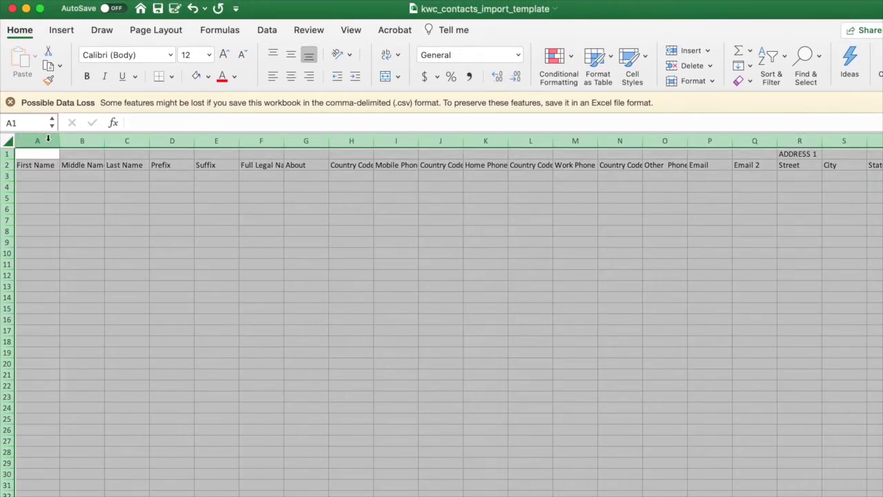
pyautogui.doubleClick(60, 141)
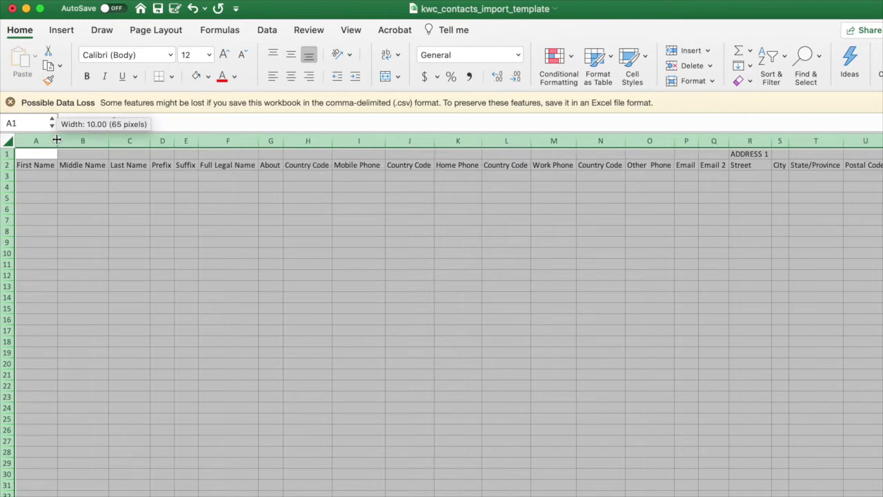
# Step: Examine the template's name, About and mobile, home and work phone columns in row 3
pyautogui.click(18, 173)
pyautogui.click(86, 176)
pyautogui.click(143, 178)
pyautogui.click(222, 177)
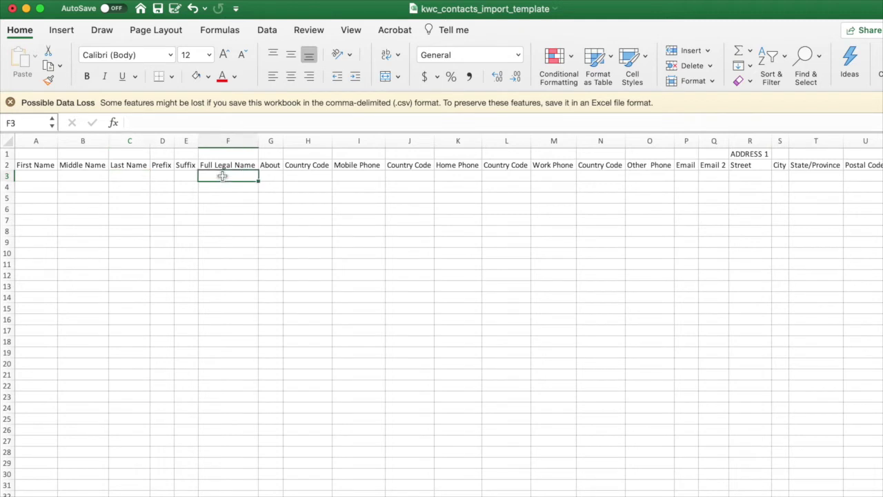
pyautogui.click(273, 176)
pyautogui.click(355, 176)
pyautogui.hscroll(2, 377, 178)
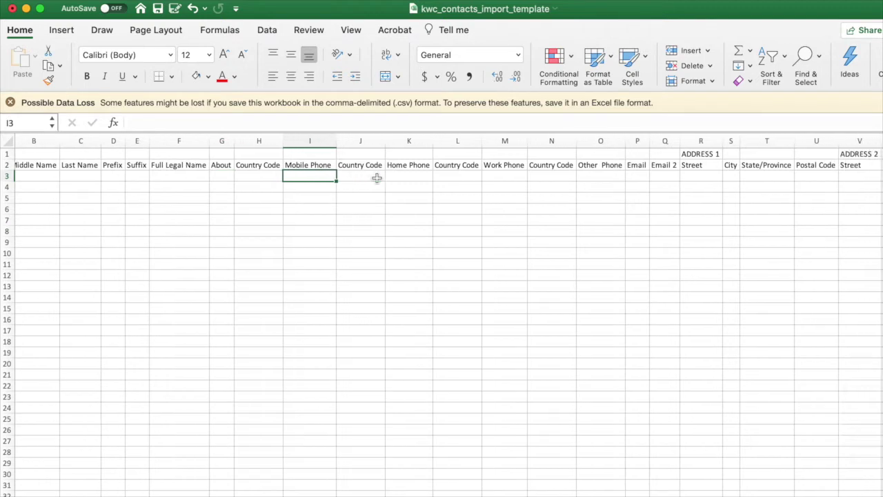
pyautogui.click(412, 177)
pyautogui.click(504, 177)
# Step: Examine the template's email, ADDRESS 1 and ADDRESS 2 columns, highlighting the street-to-postal-code cells in row 3
pyautogui.hscroll(2, 498, 180)
pyautogui.hscroll(4, 495, 181)
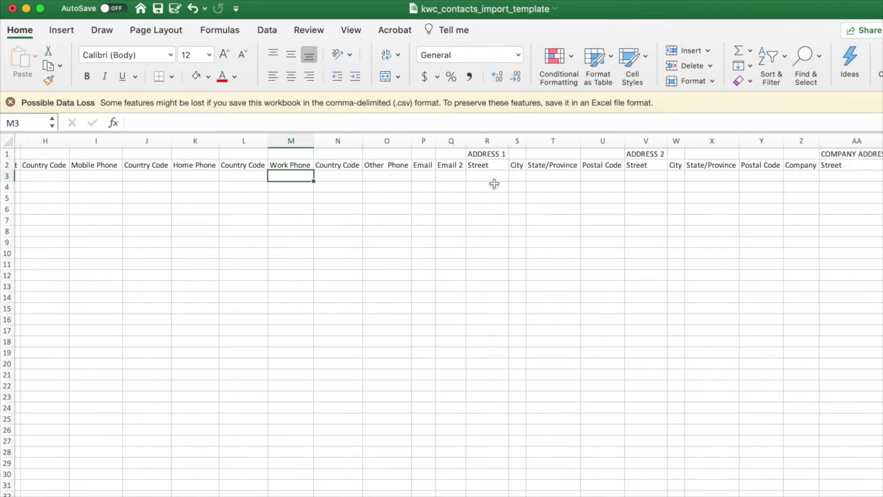
pyautogui.hscroll(5, 493, 182)
pyautogui.hscroll(1, 494, 184)
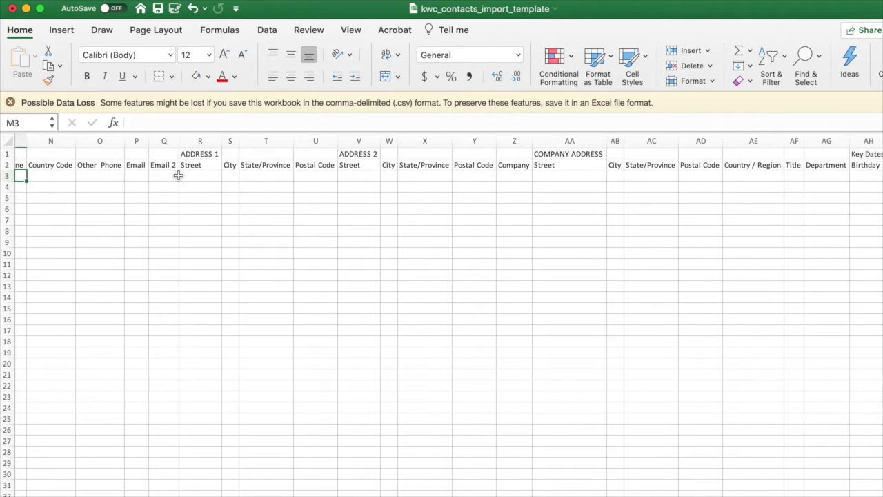
pyautogui.moveTo(180, 176); pyautogui.dragTo(311, 174)
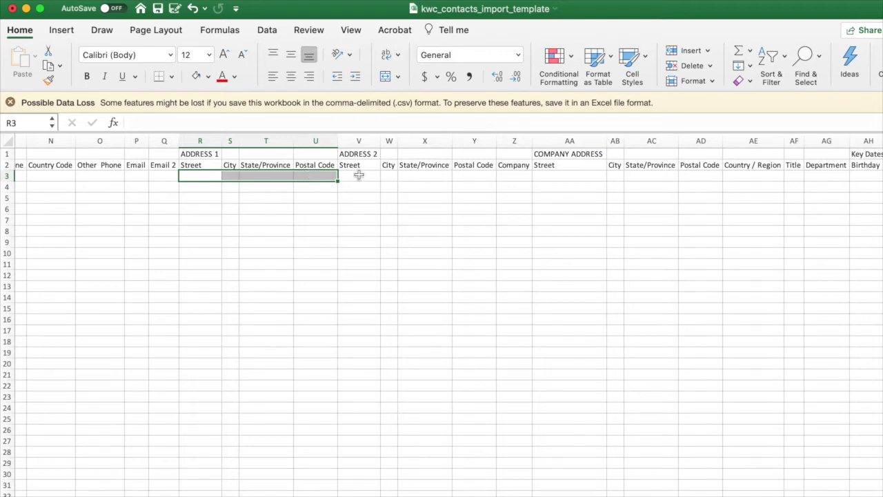
pyautogui.moveTo(360, 176); pyautogui.dragTo(525, 176)
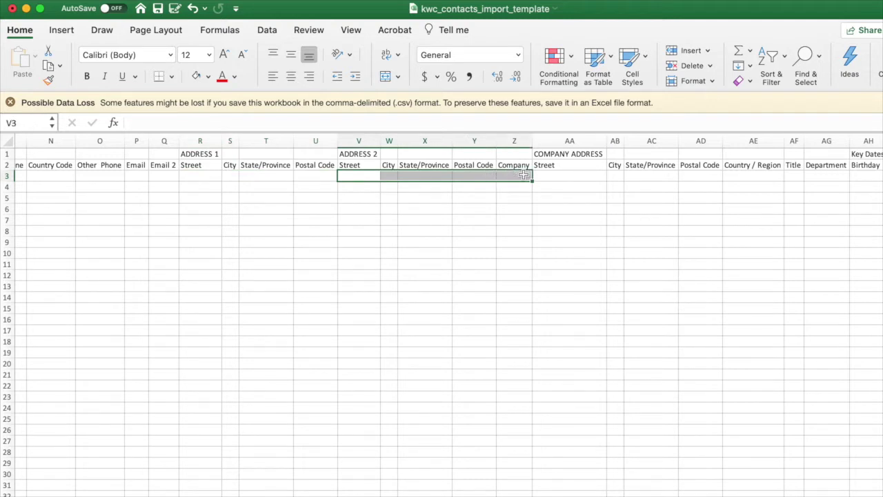
pyautogui.moveTo(213, 178); pyautogui.dragTo(337, 176)
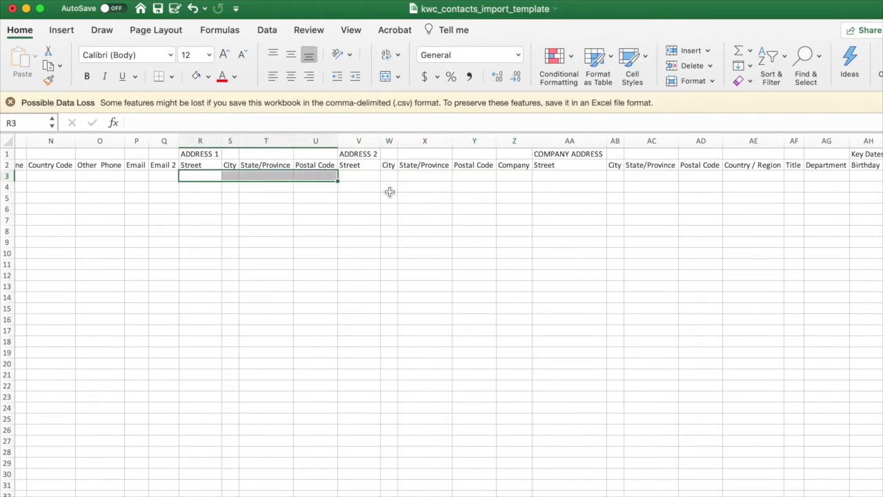
# Step: Examine the template's company address, Key Dates, STAGE and System Tags columns
pyautogui.hscroll(3, 390, 192)
pyautogui.hscroll(8, 390, 192)
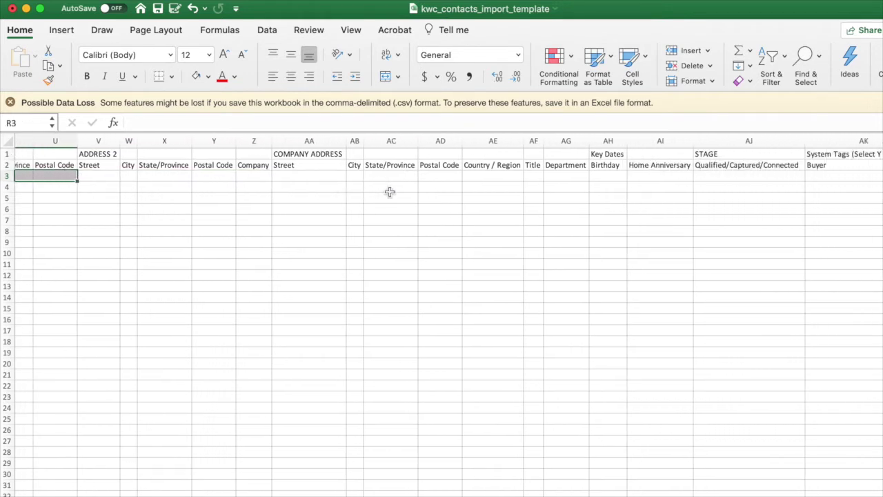
pyautogui.hscroll(3, 390, 191)
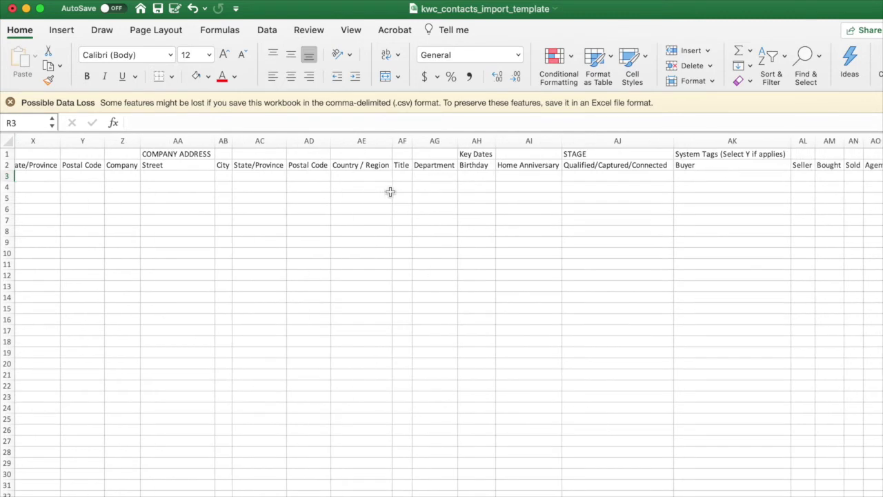
pyautogui.hscroll(1, 475, 180)
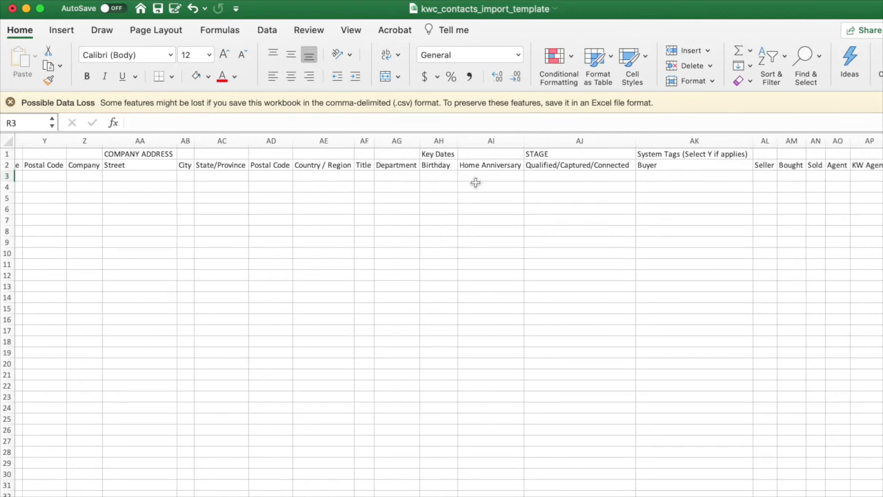
pyautogui.hscroll(3, 482, 181)
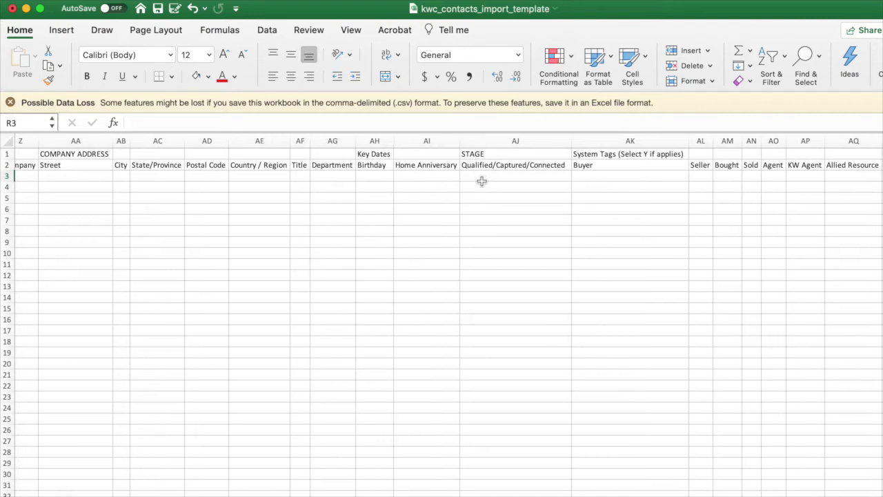
pyautogui.click(489, 177)
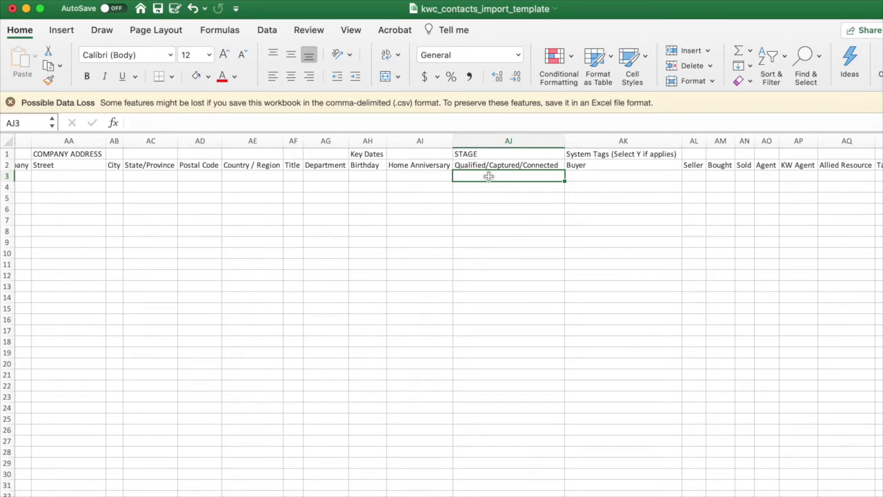
pyautogui.hscroll(2, 489, 177)
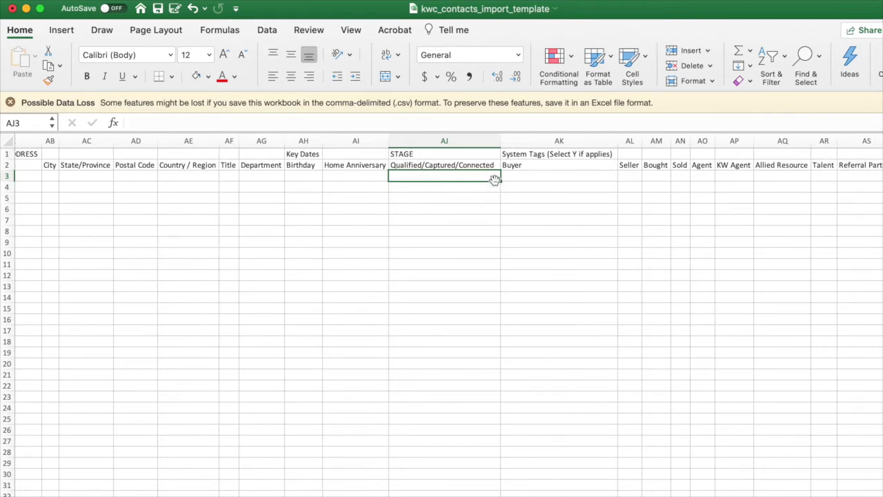
pyautogui.click(529, 175)
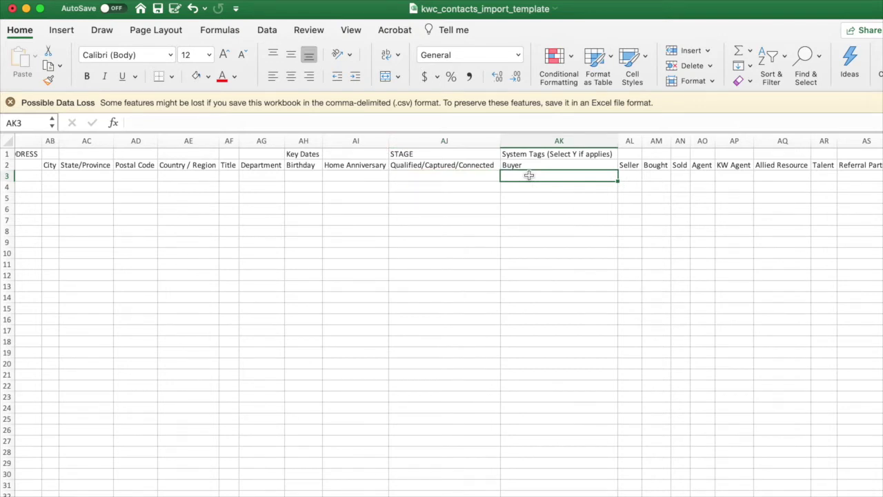
pyautogui.hscroll(1, 533, 174)
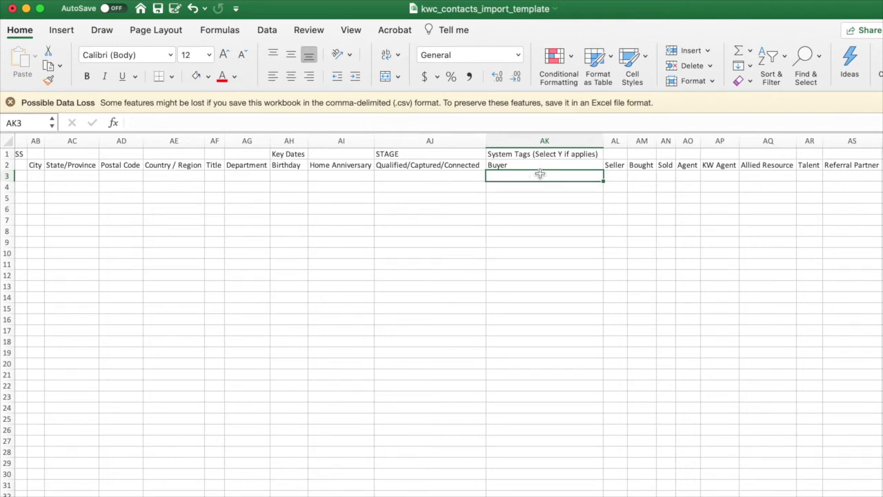
pyautogui.hscroll(1, 542, 171)
pyautogui.hscroll(4, 542, 171)
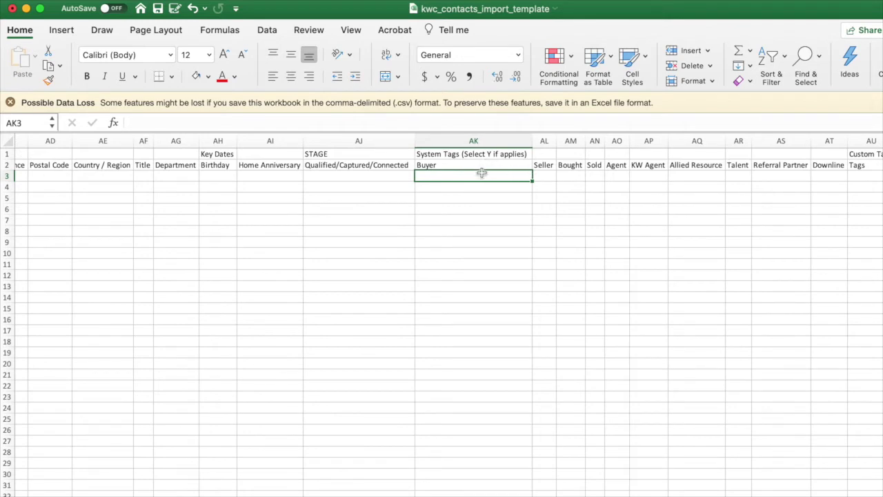
pyautogui.hscroll(1, 482, 174)
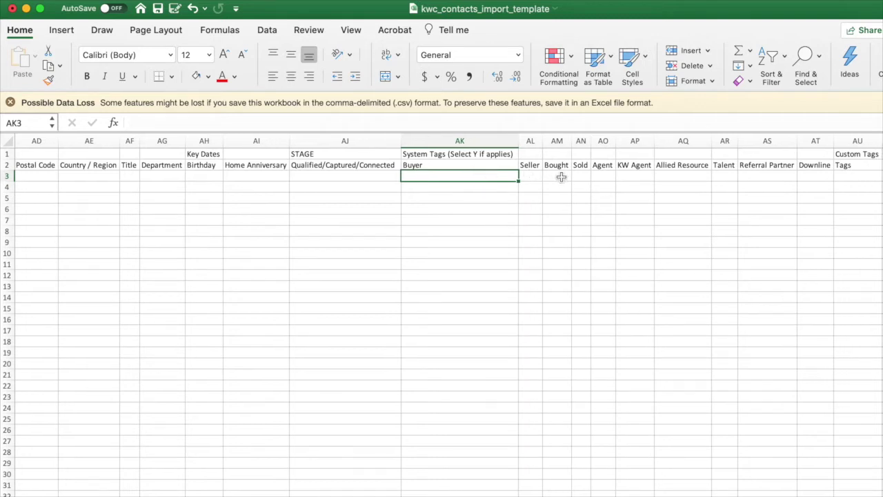
# Step: Examine the template's Custom Tags, Notes, Source and SOCIAL MEDIA columns, highlighting the Facebook to Houzz cells in row 3
pyautogui.hscroll(5, 561, 178)
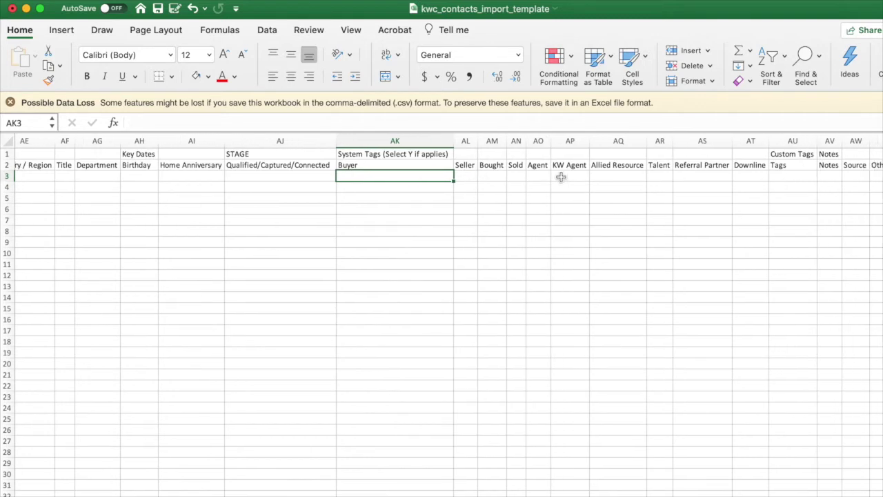
pyautogui.hscroll(8, 561, 177)
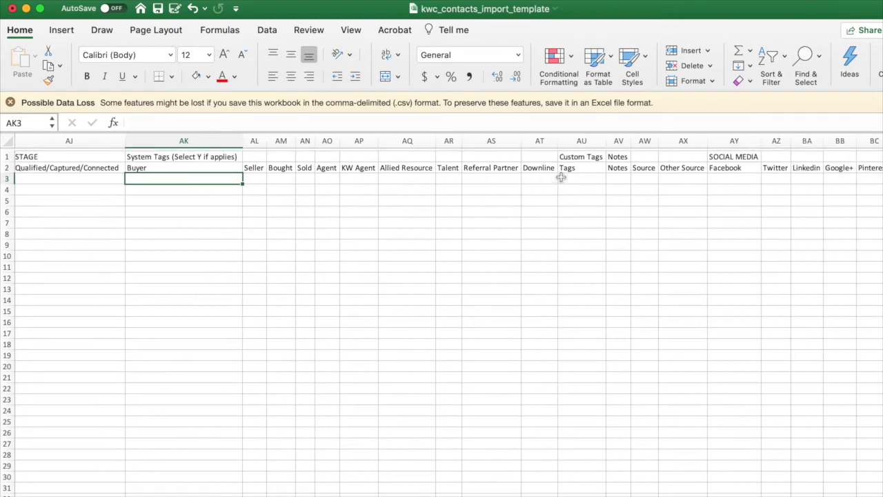
pyautogui.hscroll(6, 561, 177)
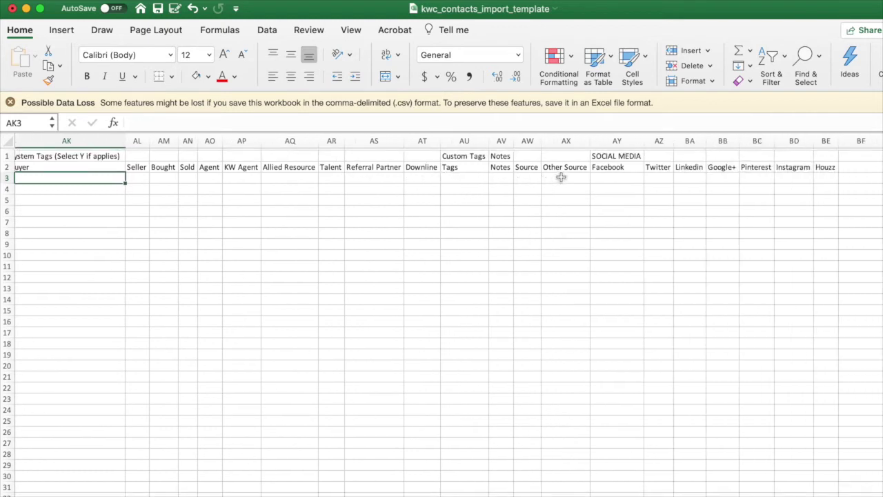
pyautogui.hscroll(4, 561, 177)
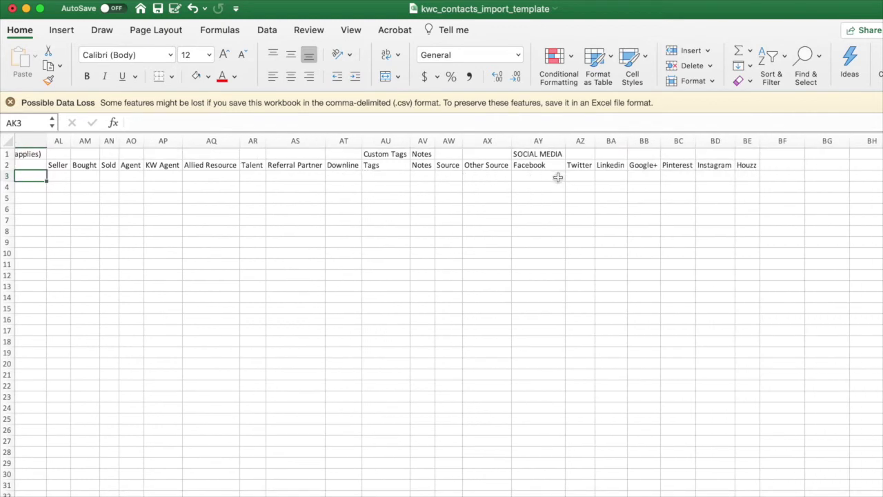
pyautogui.moveTo(556, 173); pyautogui.dragTo(743, 178)
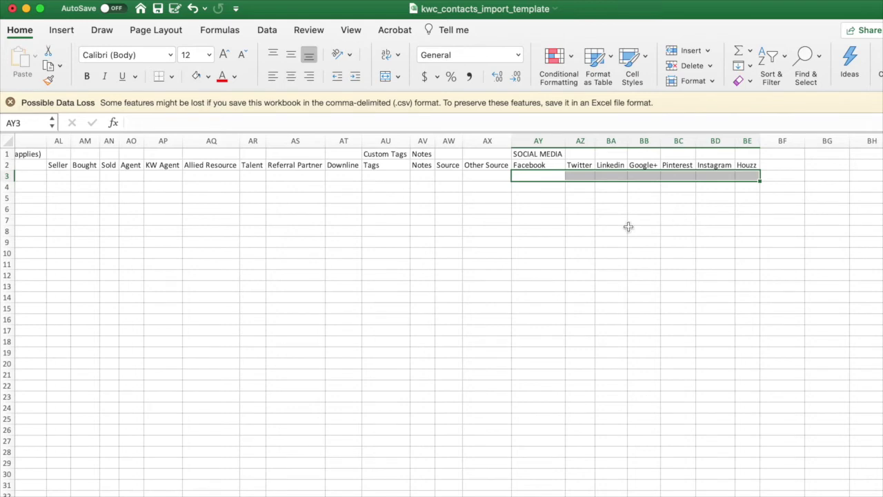
# Step: Close the template workbook and dismiss the Import Contacts dialog in KW Command
pyautogui.hscroll(-15, 632, 228)
pyautogui.hscroll(-2, 632, 228)
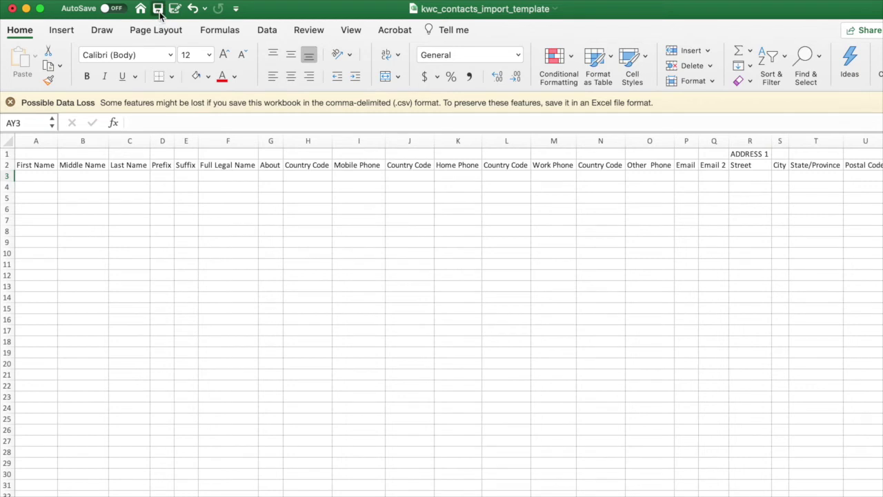
pyautogui.click(13, 9)
pyautogui.click(433, 89)
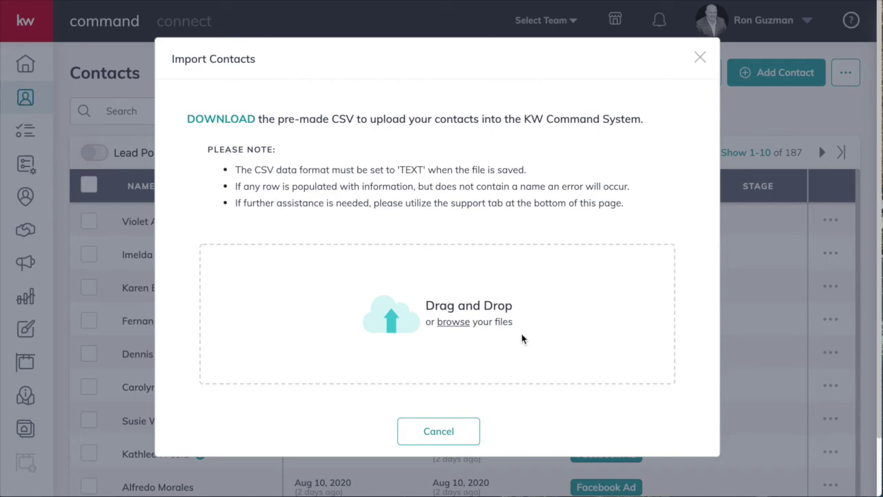
pyautogui.click(700, 58)
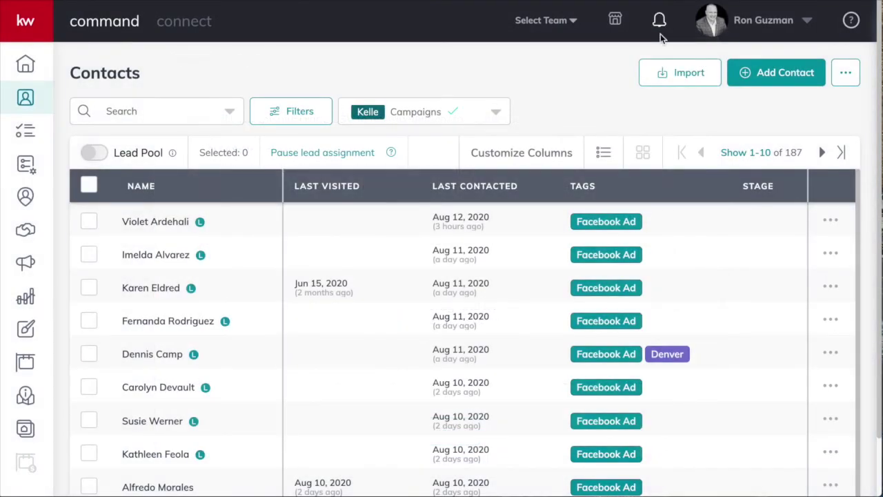